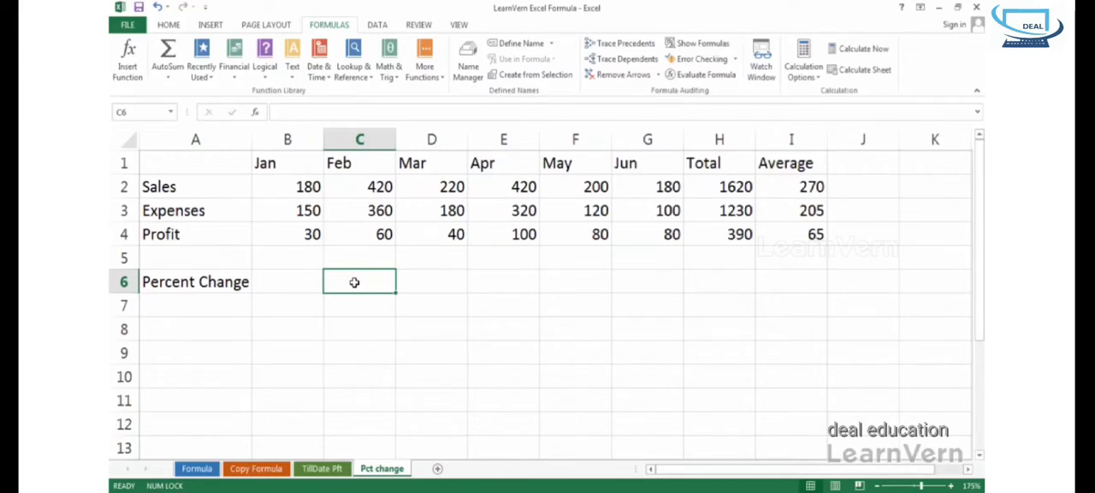
- Enter the formula =C4-B4/B4 in cell C6 for the February percent change
{"action": "left_click", "coordinate": [346, 229]}
{"action": "left_click", "coordinate": [315, 229]}
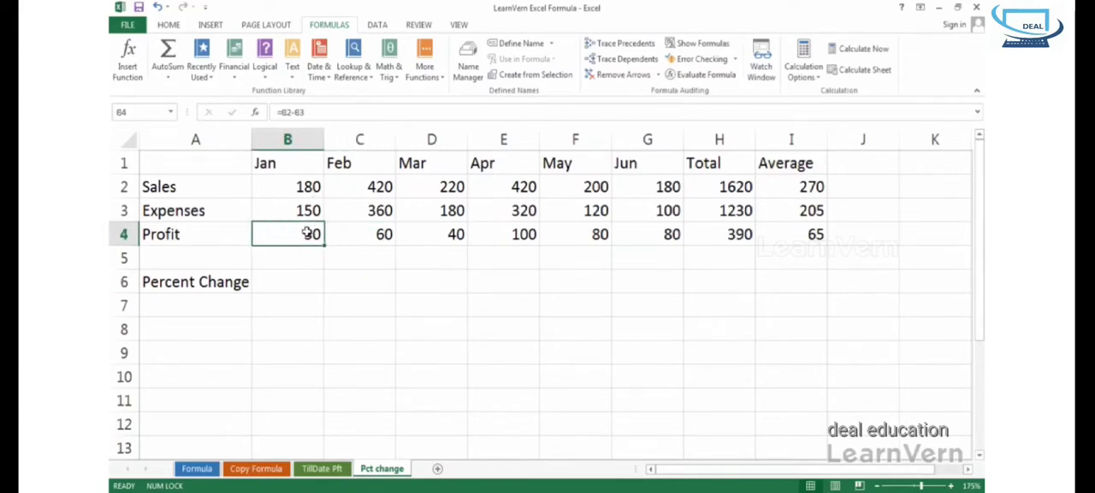
{"action": "left_click", "coordinate": [344, 284]}
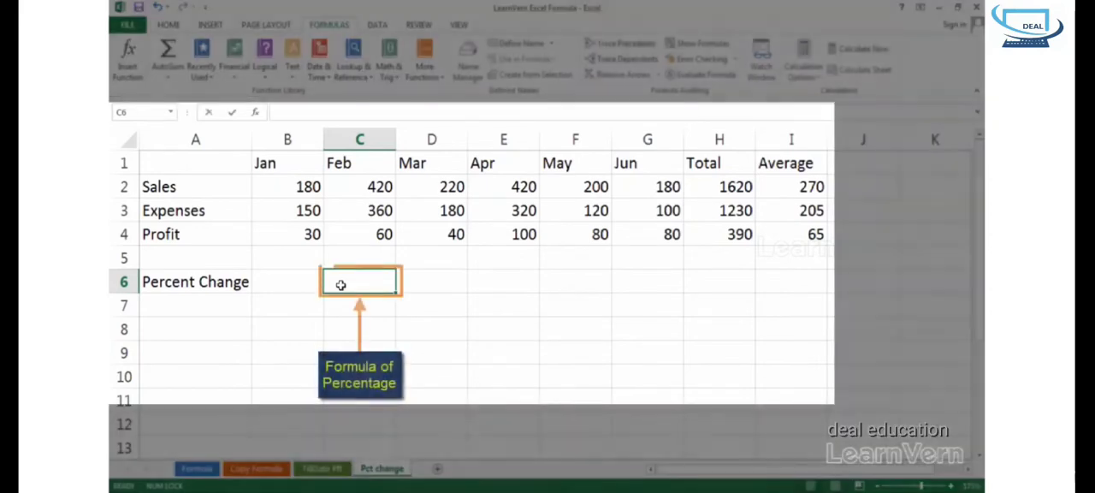
{"action": "type", "text": "="}
{"action": "left_click", "coordinate": [350, 238]}
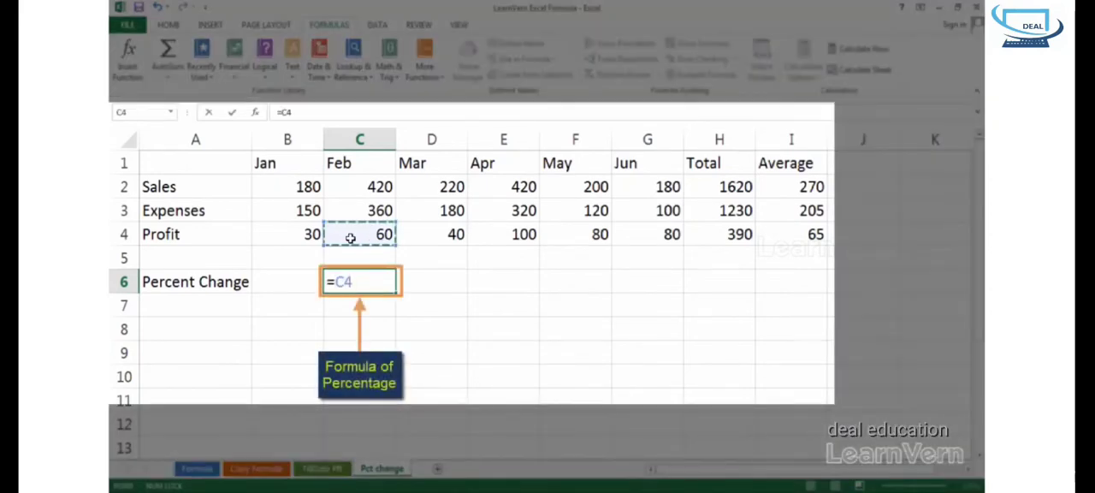
{"action": "type", "text": "-"}
{"action": "left_click", "coordinate": [297, 234]}
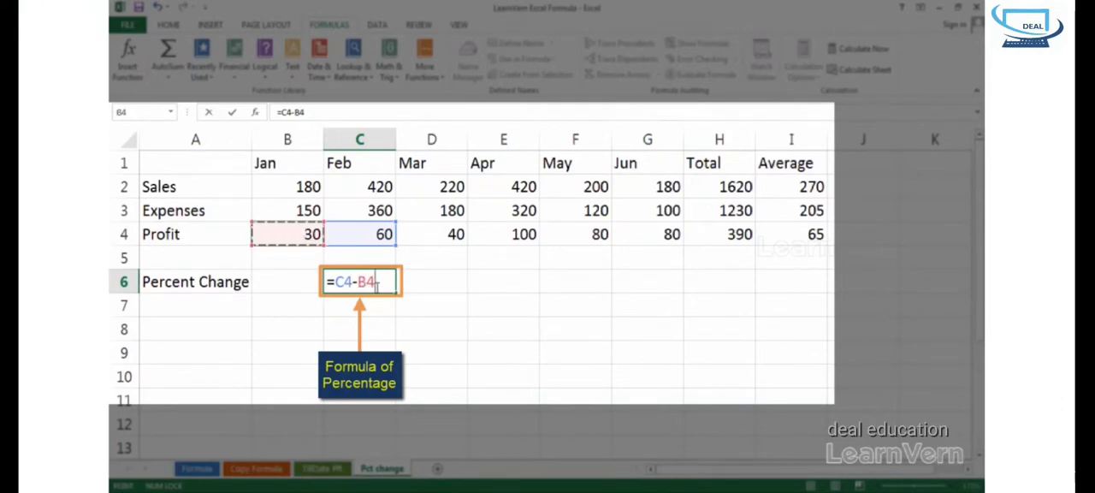
{"action": "type", "text": "/"}
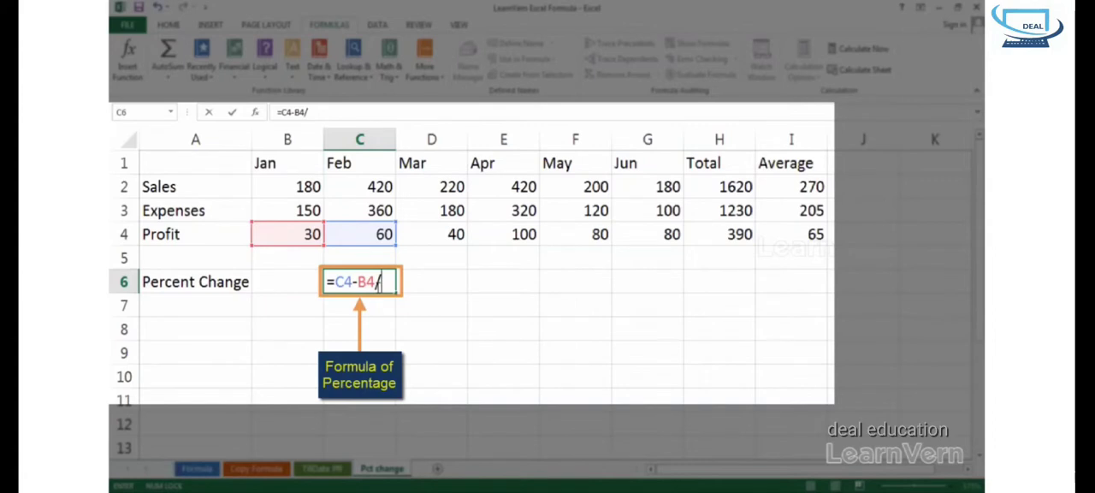
{"action": "left_click", "coordinate": [306, 234]}
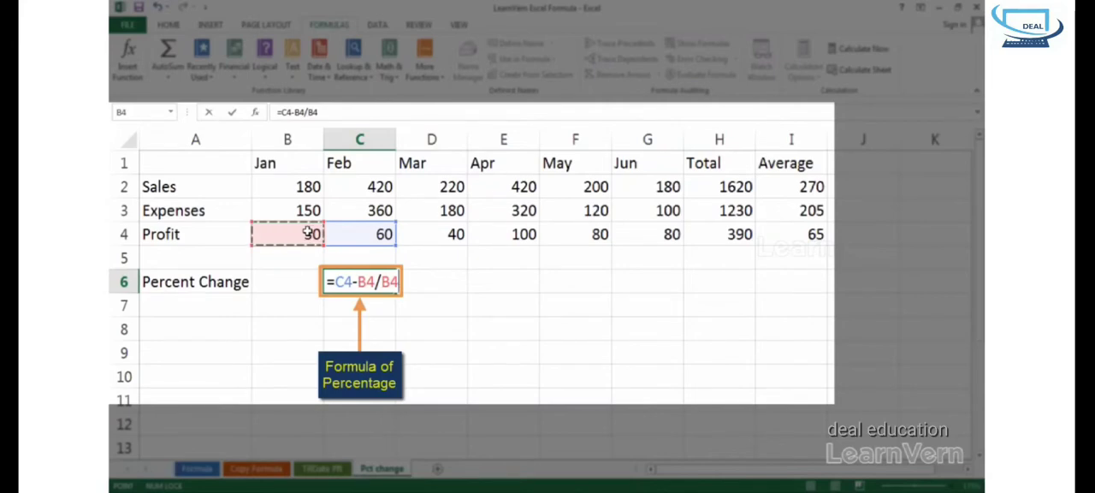
{"action": "key", "text": "Return"}
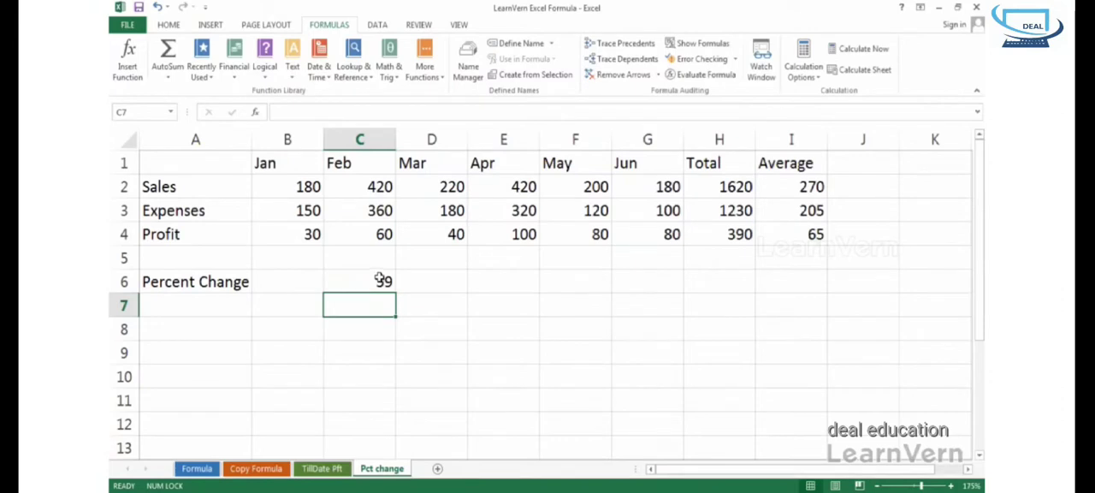
- Examine the B4/B4 part of the formula in C6 and leave the cell without saving any edit
{"action": "left_click", "coordinate": [379, 278]}
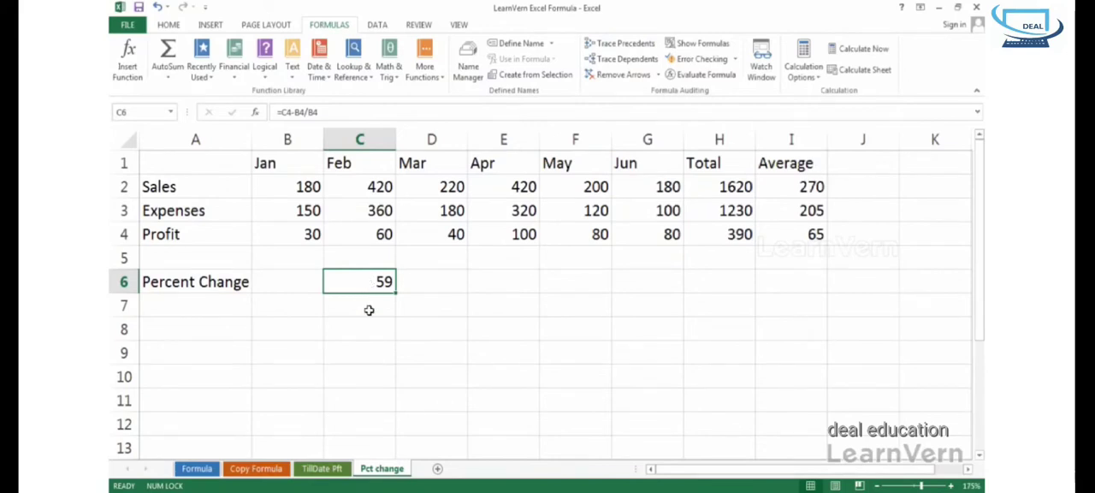
{"action": "double_click", "coordinate": [364, 282]}
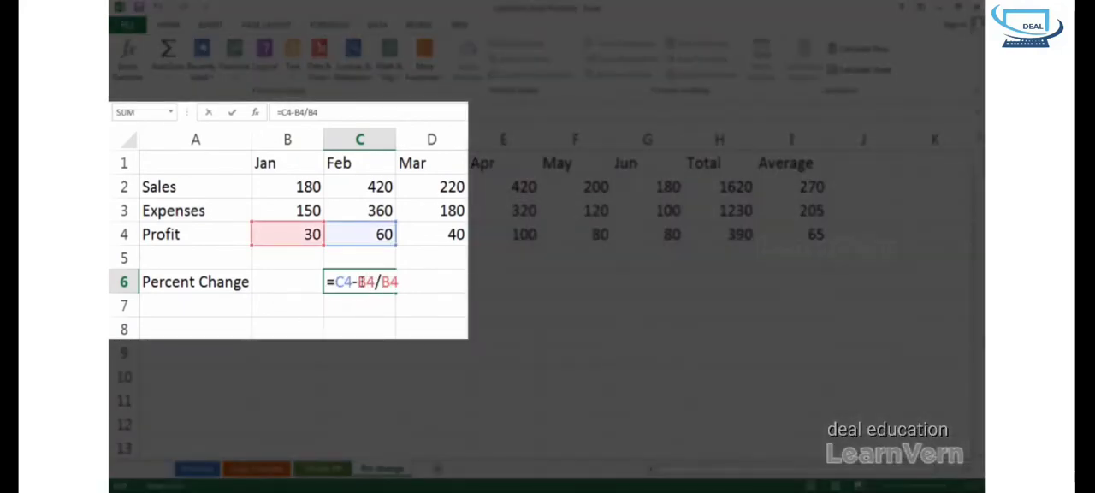
{"action": "double_click", "coordinate": [360, 281]}
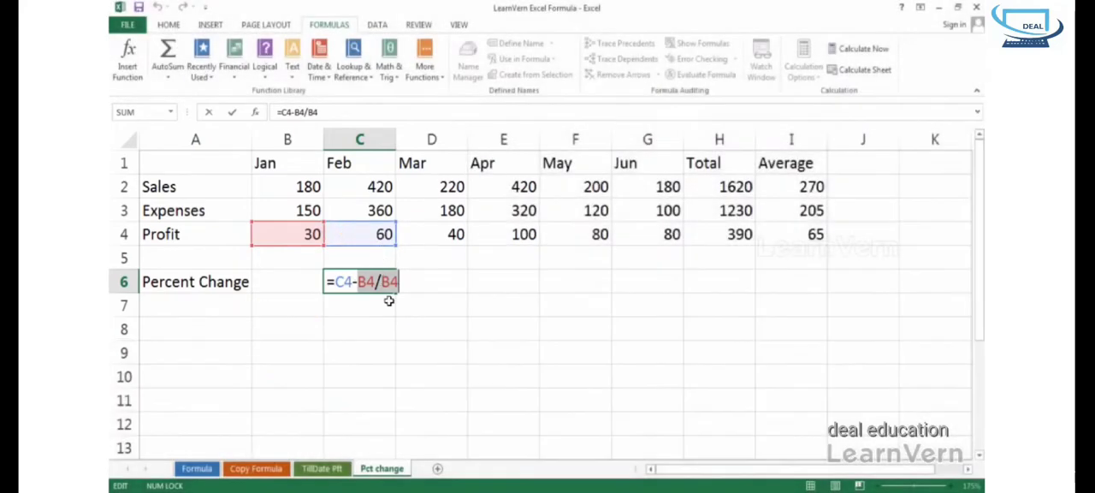
{"action": "left_click", "coordinate": [386, 305]}
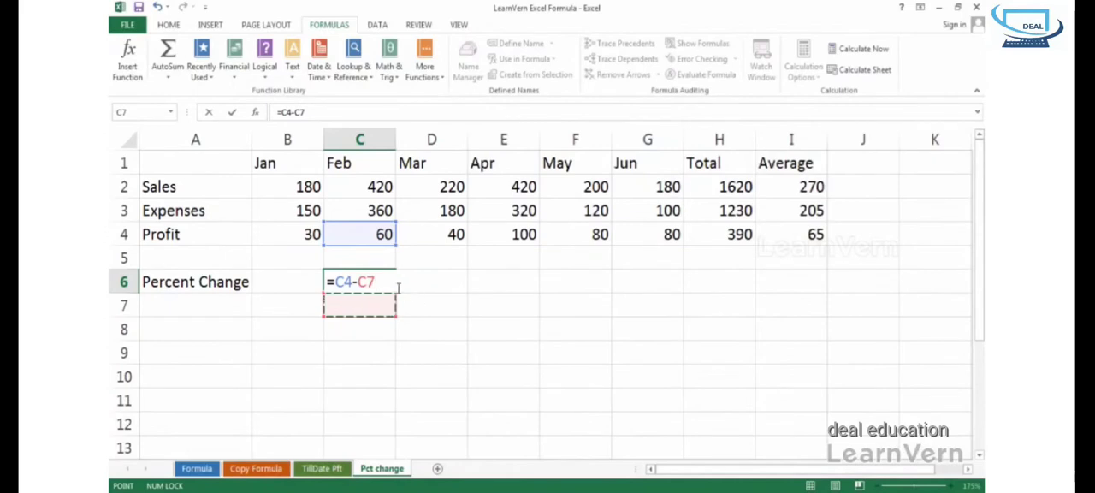
{"action": "key", "text": "Escape"}
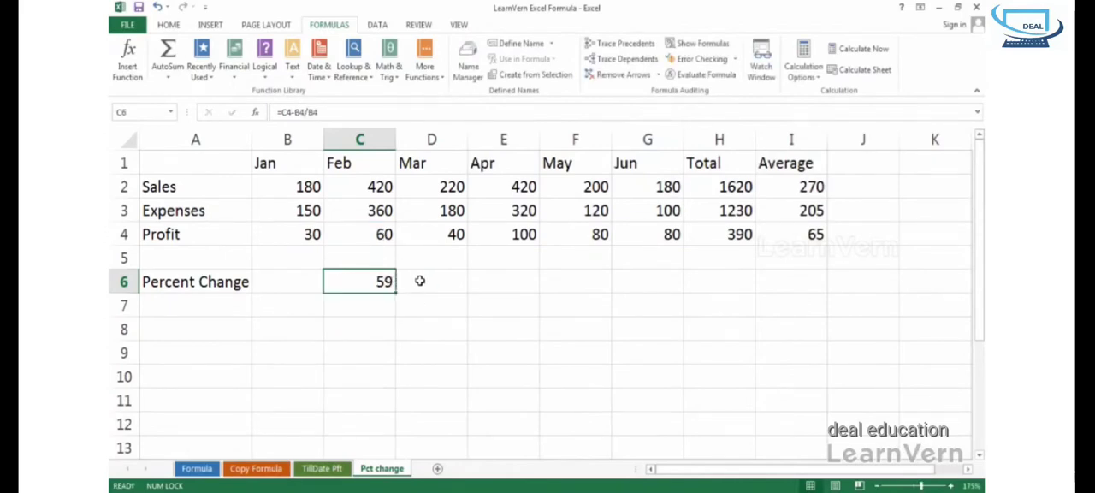
- Add parentheses around the subtraction in C6 so the formula reads =(C4-B4)/B4
{"action": "double_click", "coordinate": [370, 282]}
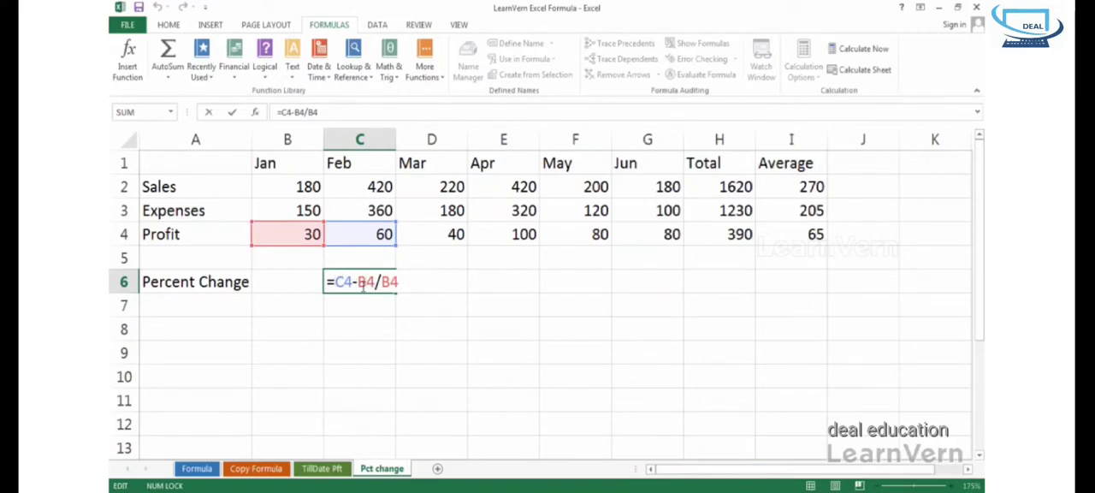
{"action": "type", "text": "("}
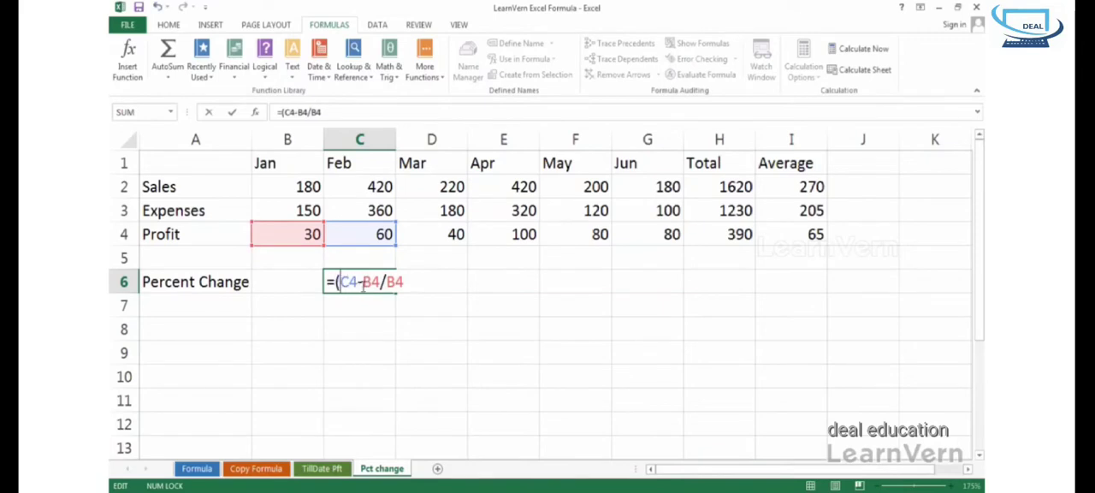
{"action": "key", "text": "Right"}
{"action": "key", "text": "Right"}
{"action": "key", "text": "Right"}
{"action": "key", "text": "Right"}
{"action": "key", "text": "Right"}
{"action": "type", "text": ")"}
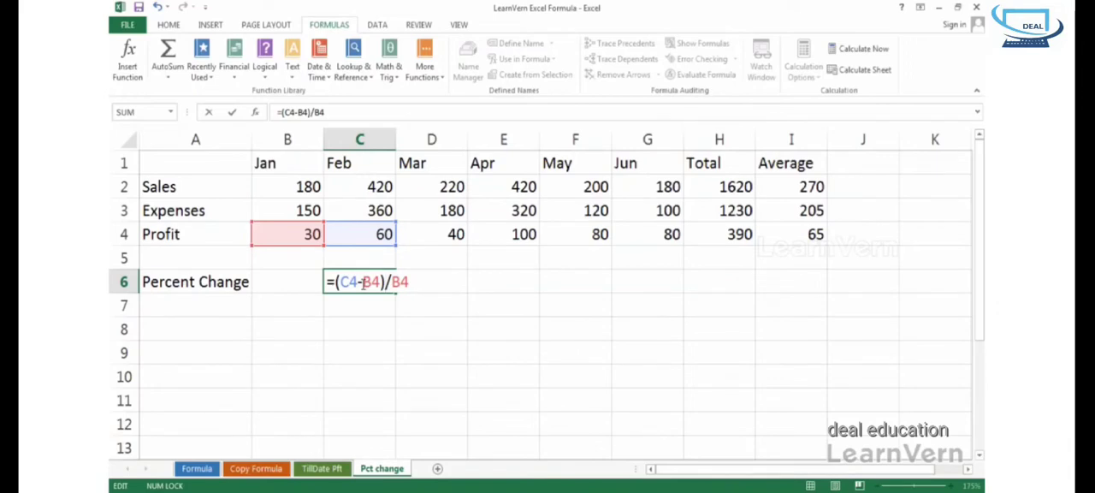
{"action": "key", "text": "Return"}
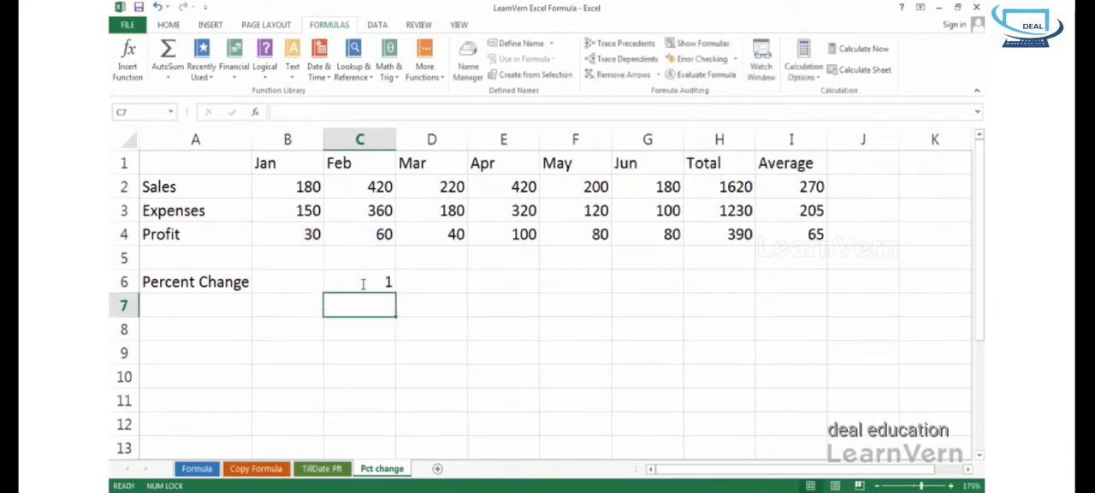
- Format cell C6 as a percentage with one decimal place
{"action": "left_click", "coordinate": [361, 273]}
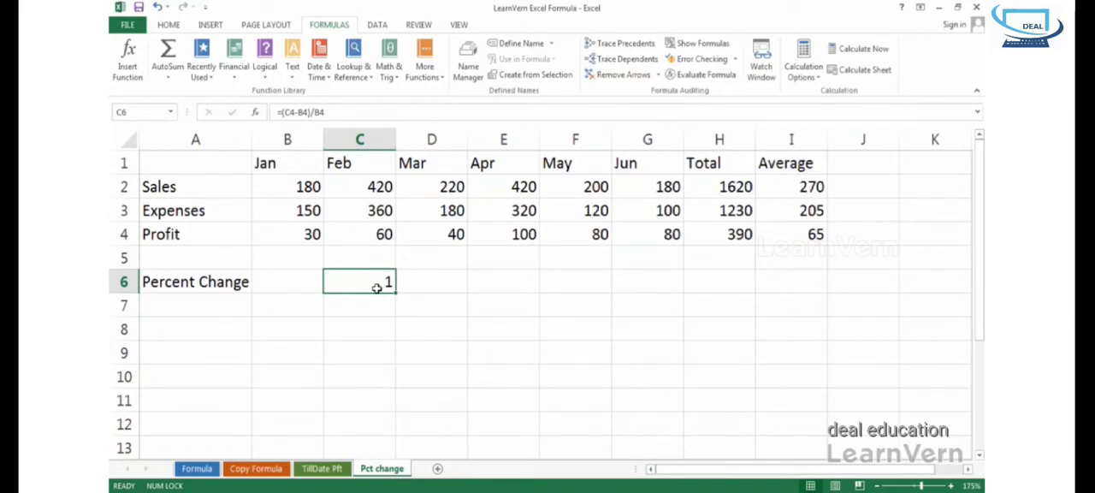
{"action": "left_click", "coordinate": [174, 26]}
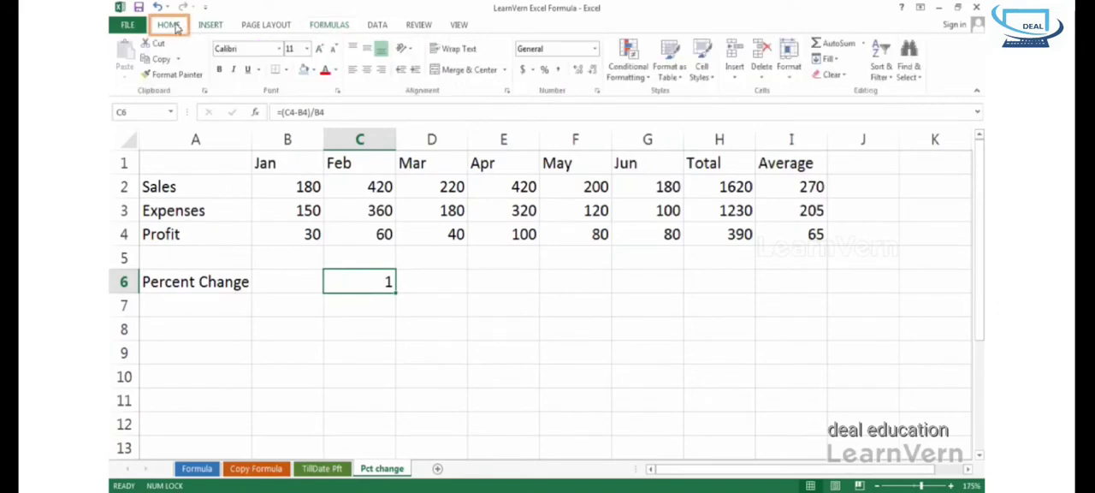
{"action": "left_click", "coordinate": [545, 70]}
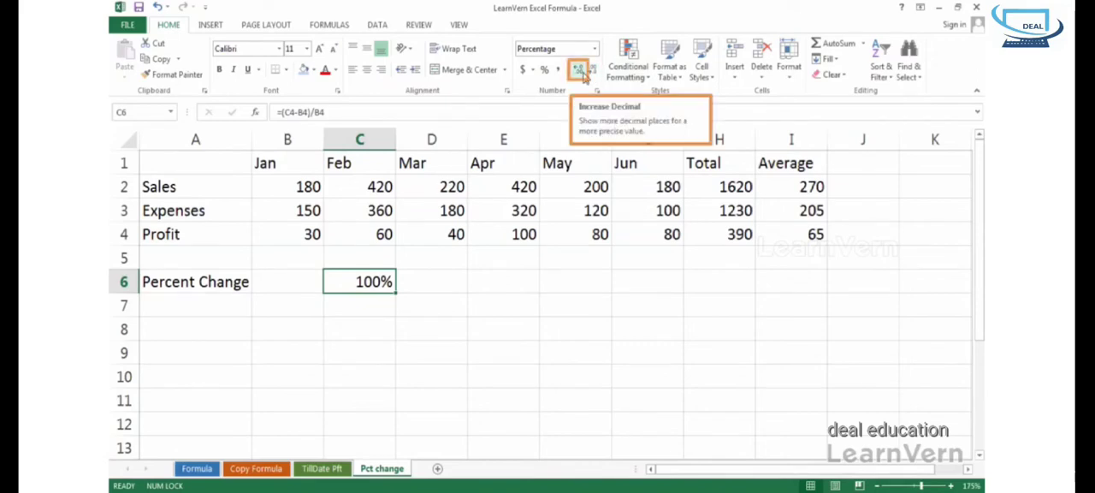
{"action": "left_click", "coordinate": [585, 77]}
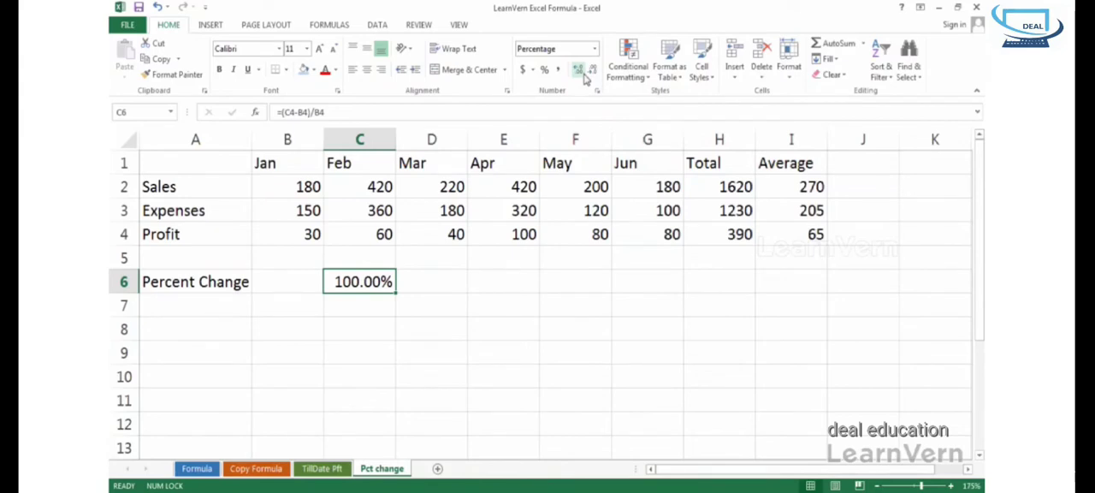
{"action": "left_click", "coordinate": [594, 77]}
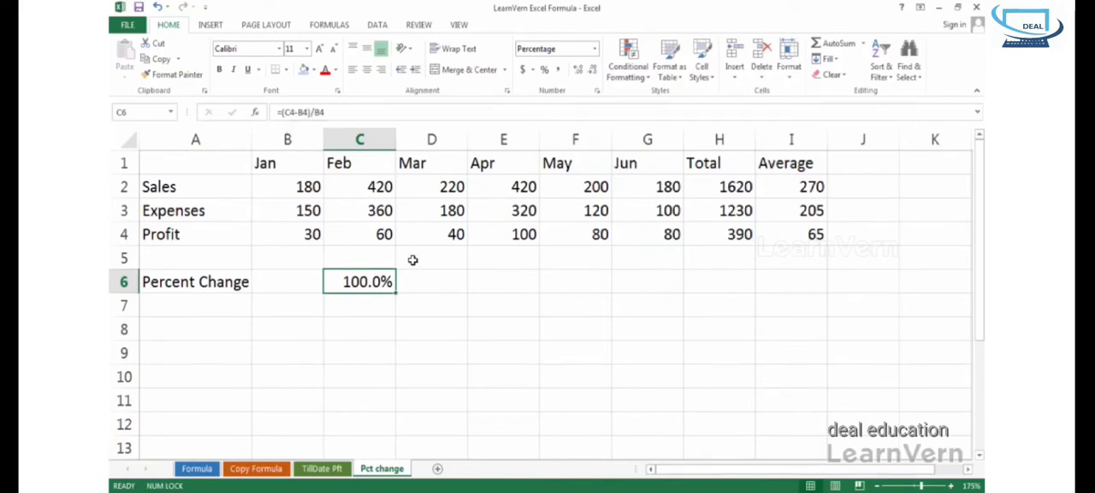
- Fill the percent change formula from C6 across to G6 and check the March and May cells
{"action": "left_click_drag", "start_coordinate": [396, 293], "coordinate": [654, 279]}
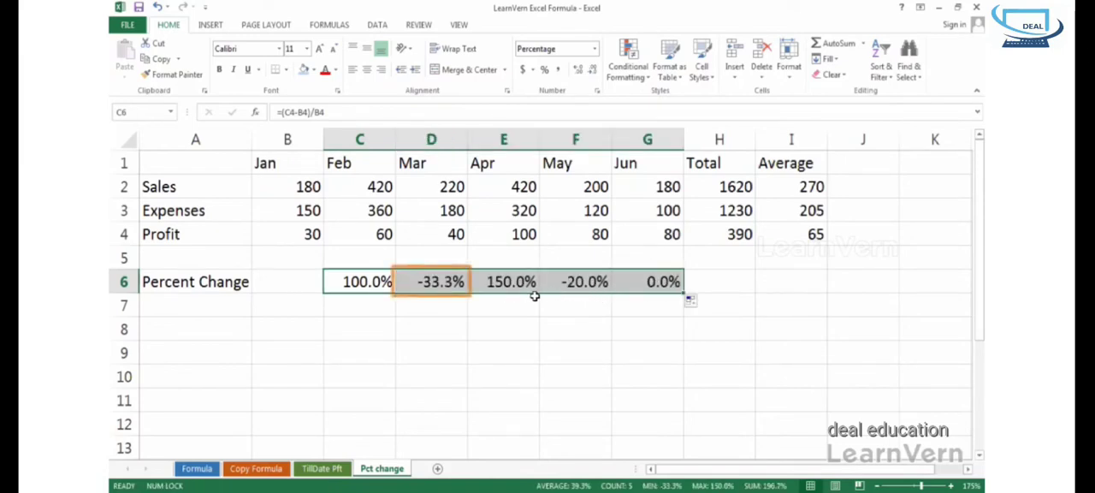
{"action": "left_click", "coordinate": [460, 282]}
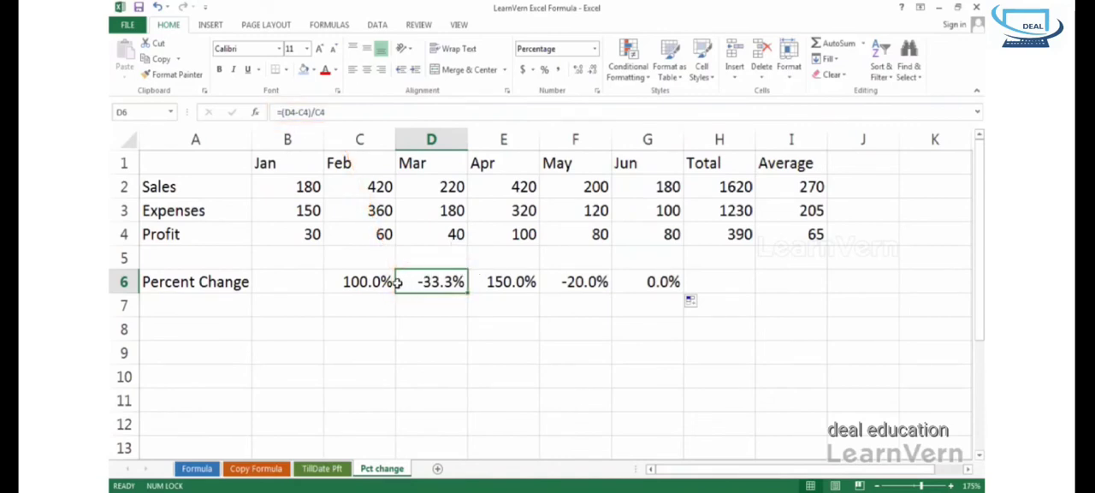
{"action": "double_click", "coordinate": [455, 269]}
{"action": "left_click", "coordinate": [460, 284]}
{"action": "left_click", "coordinate": [586, 284]}
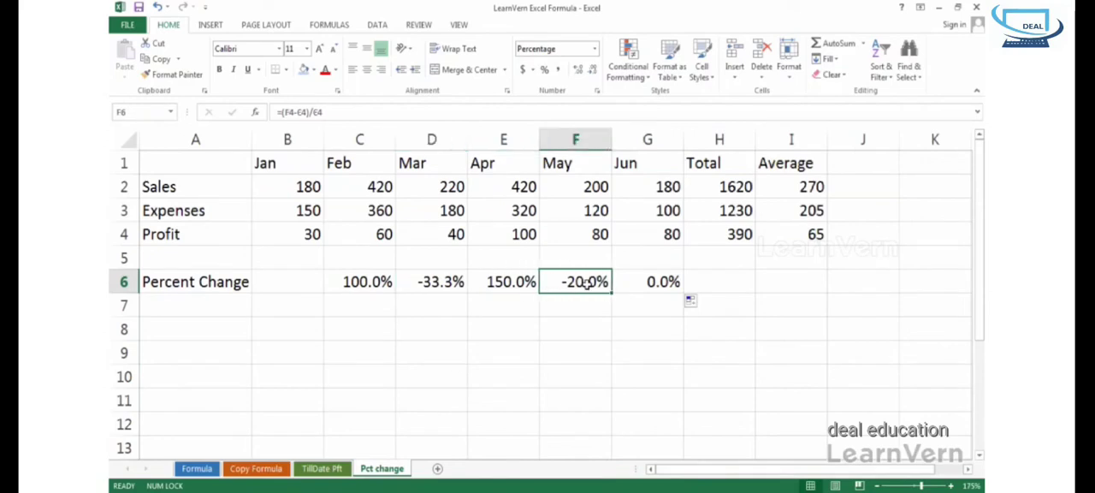
- Add an opening parenthesis before the last B4 in C6 and accept the suggested correction to =(C4-B4)/(B4)
{"action": "left_click", "coordinate": [385, 285]}
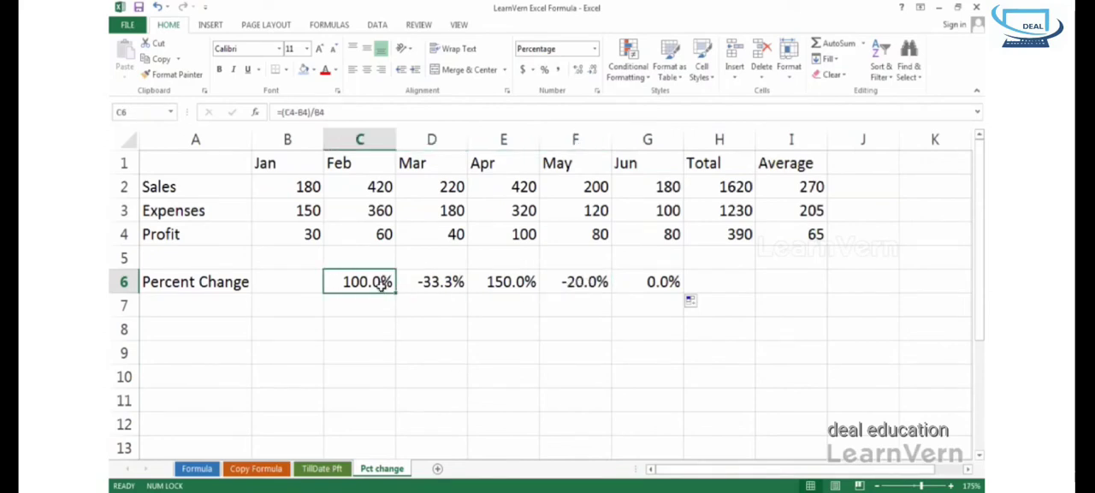
{"action": "double_click", "coordinate": [385, 284]}
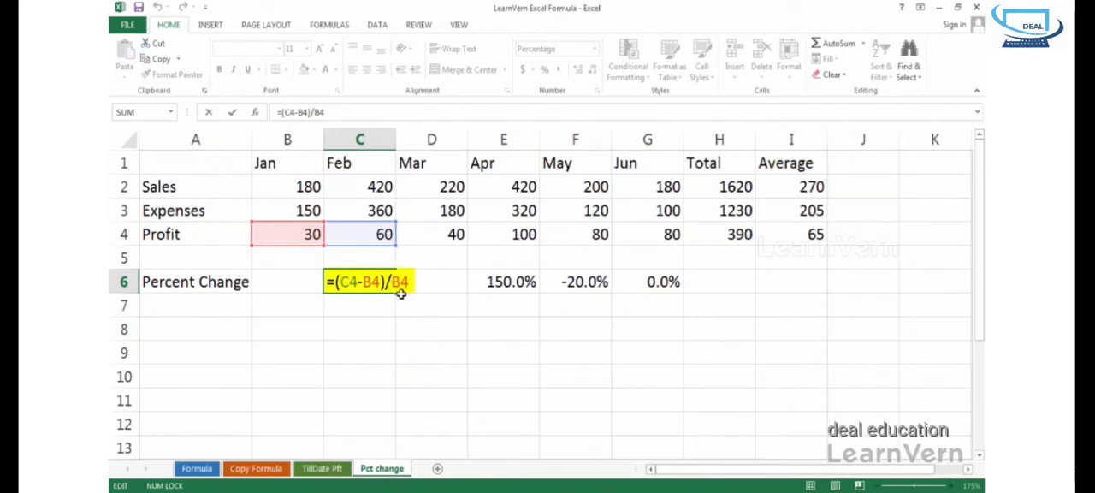
{"action": "type", "text": "("}
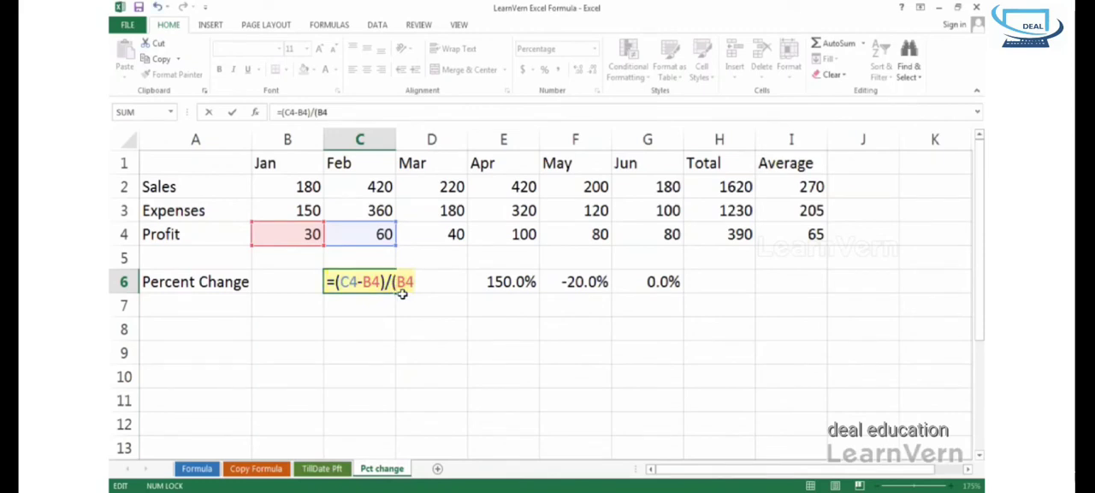
{"action": "key", "text": "Return"}
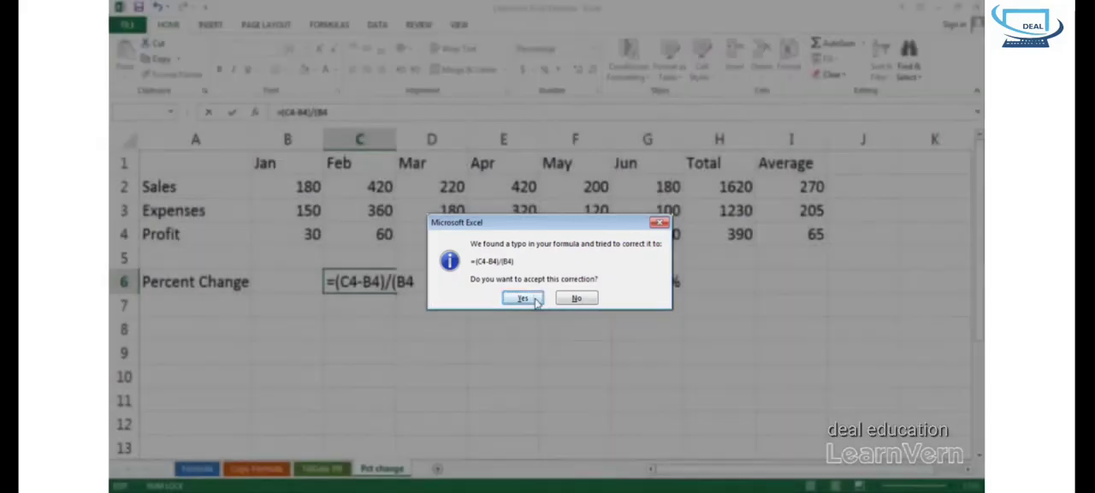
{"action": "left_click", "coordinate": [536, 297]}
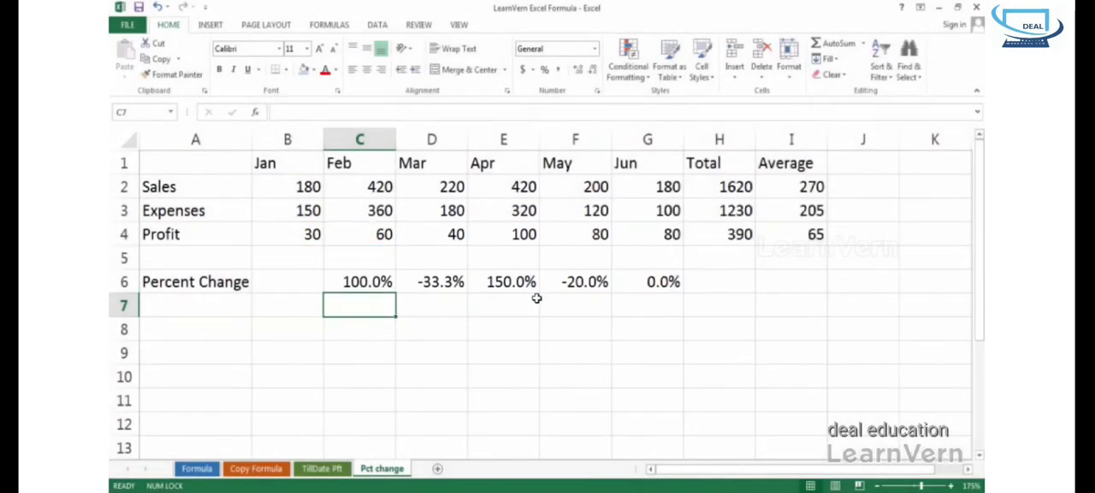
{"action": "left_click", "coordinate": [364, 282]}
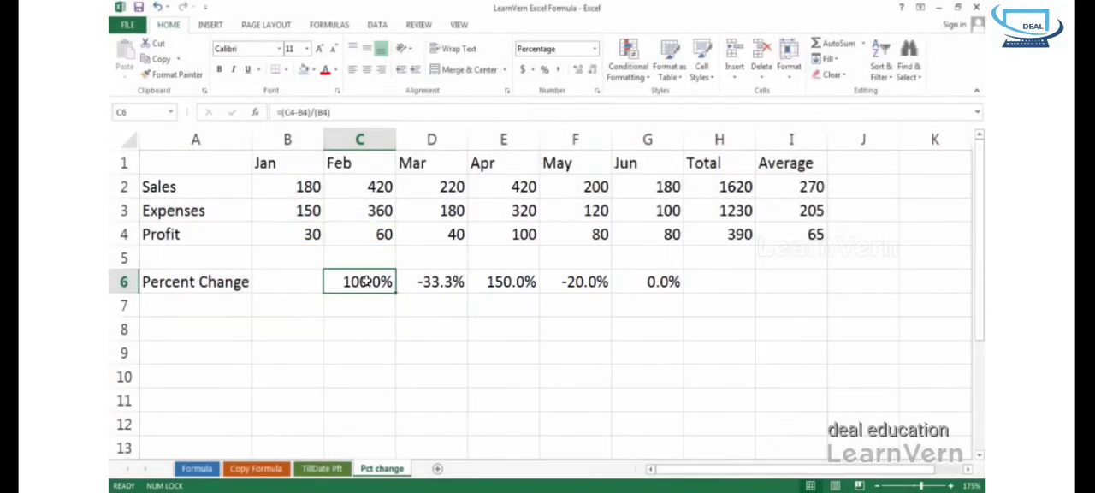